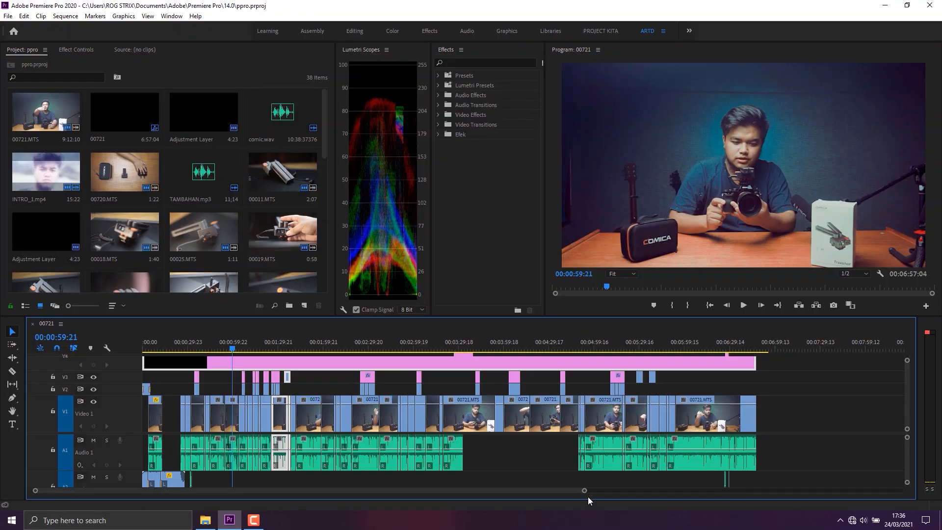
- Select the Audio 1 clip that starts near 00:00:54:22 and move the playhead to 00:00:57:11
scroll(444, 484, up, 6)
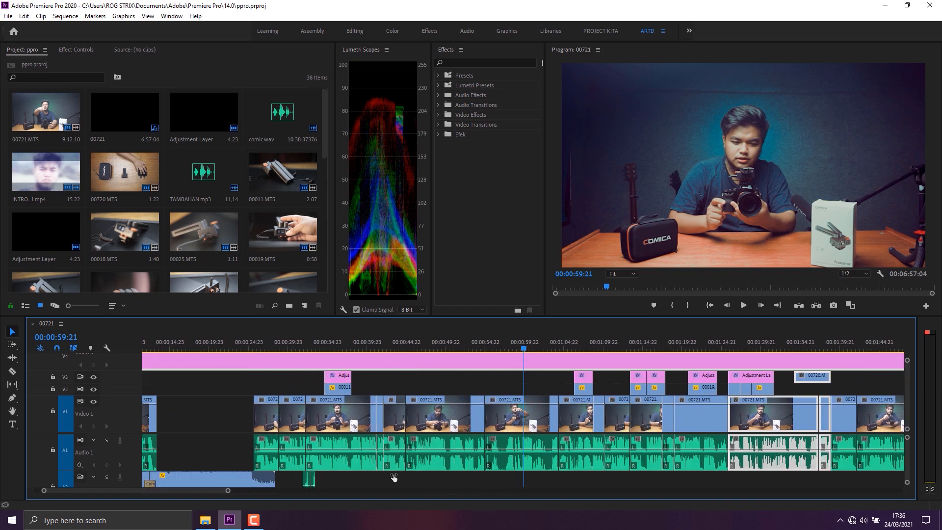
scroll(377, 473, up, 1)
click(533, 464)
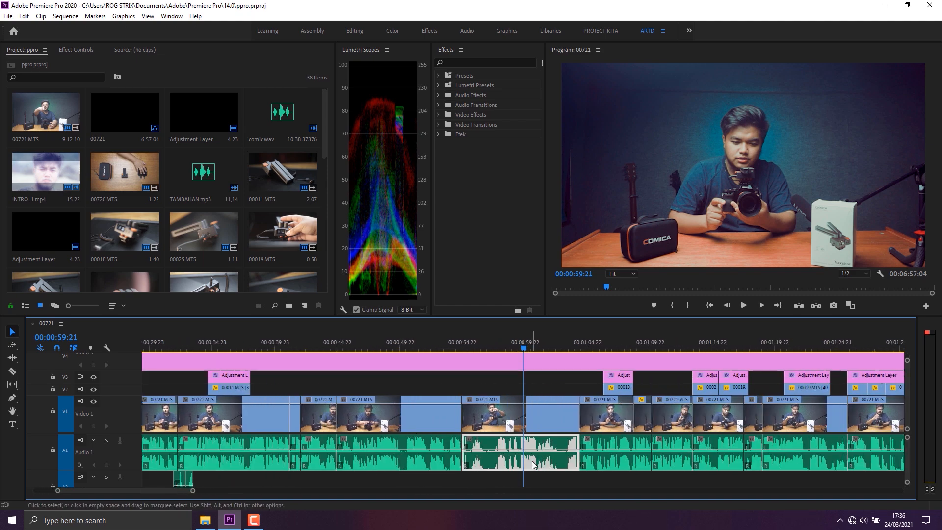
click(515, 420)
click(501, 458)
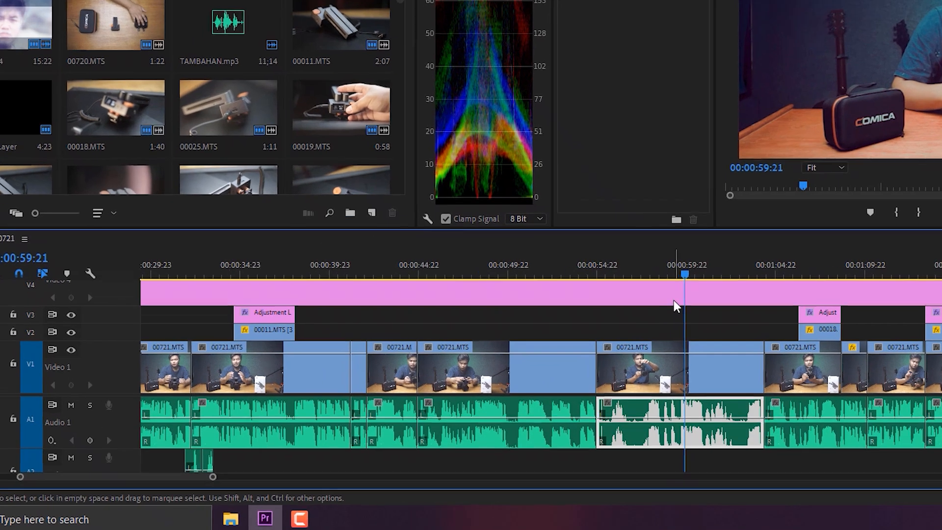
click(502, 345)
drag(738, 234, 722, 234)
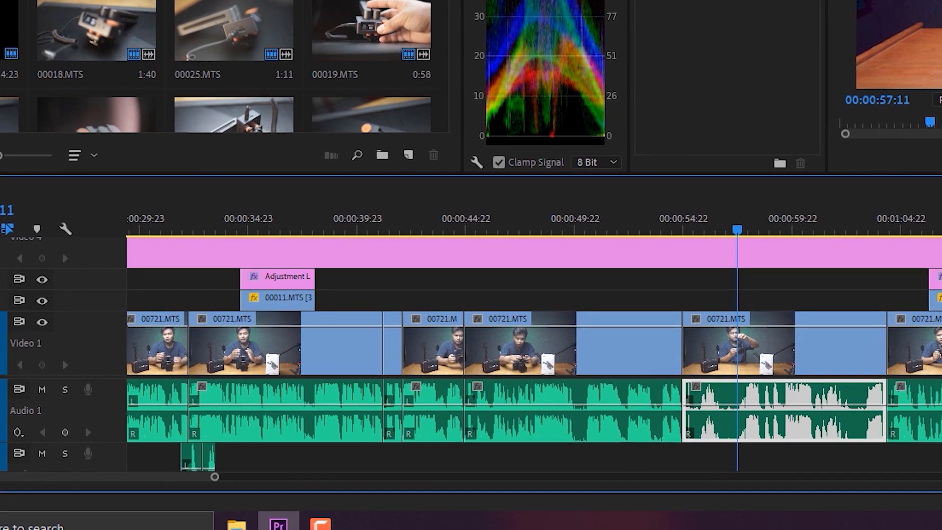
- Lower the volume level of the selected comic.wav clip to -30.3 dB and then adjust it to -10.5 dB
click(25, 0)
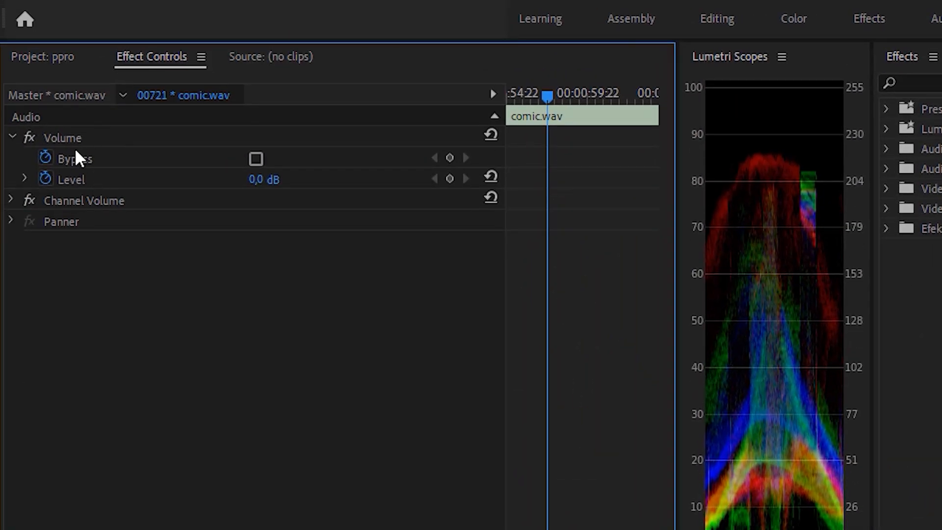
click(90, 182)
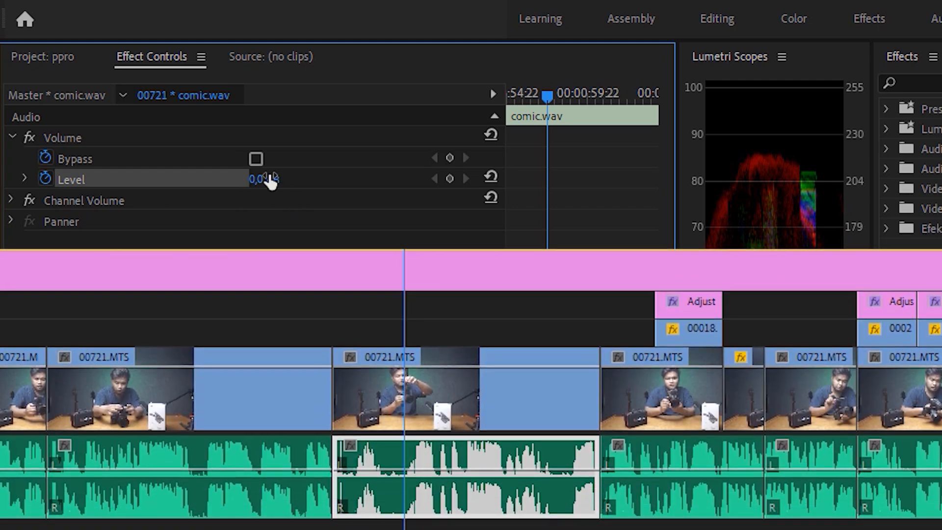
drag(260, 179, 211, 179)
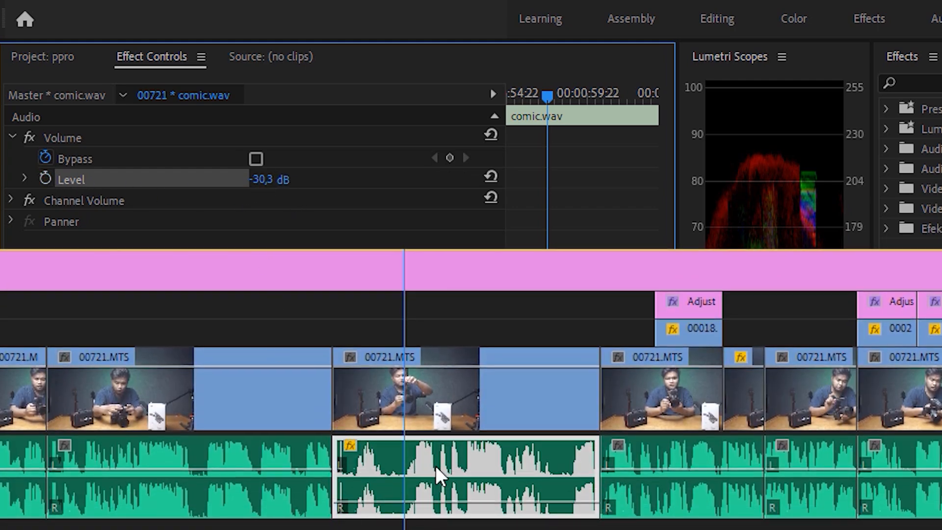
drag(269, 180, 280, 181)
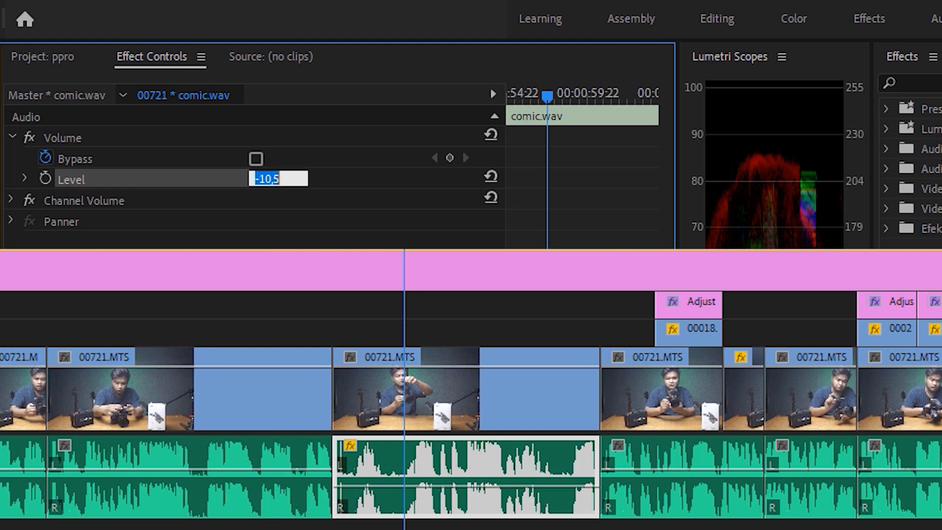
key(Return)
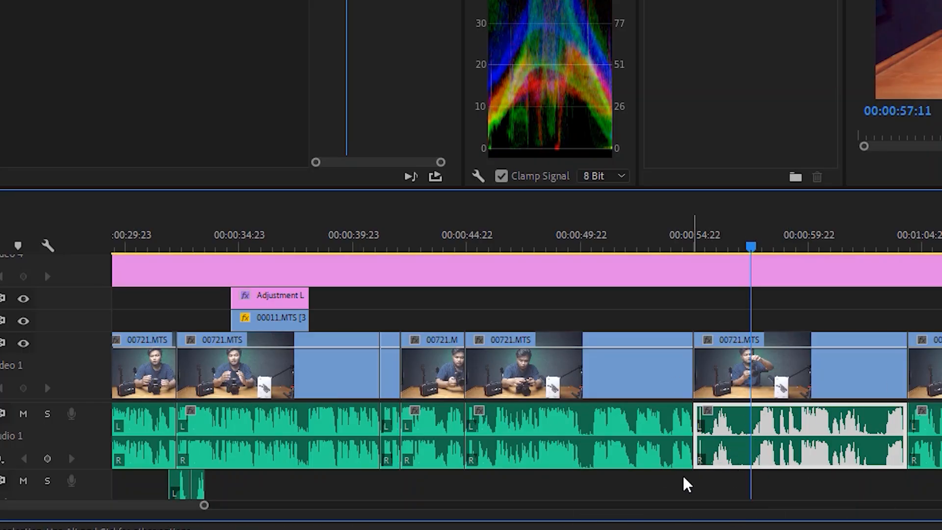
- Show audio keyframes on the timeline clips, and turn the audio waveform display off and back on
click(47, 246)
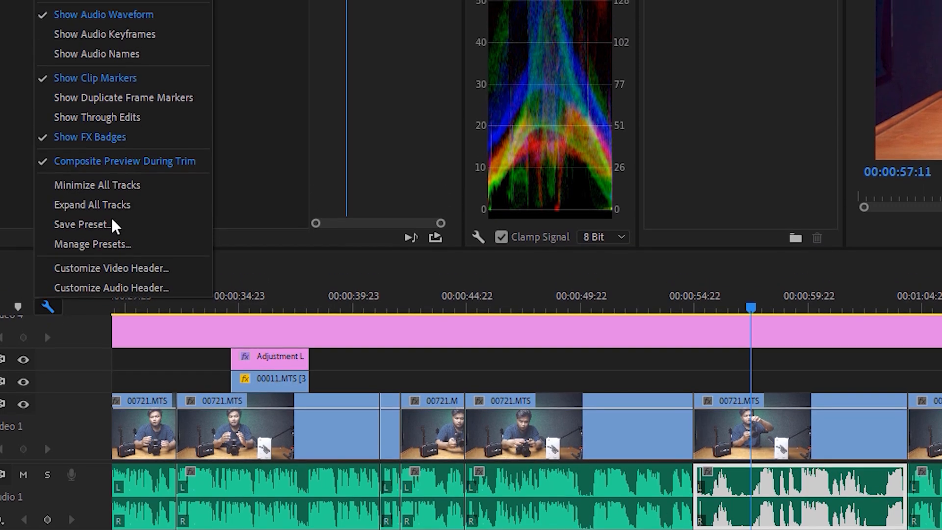
click(116, 44)
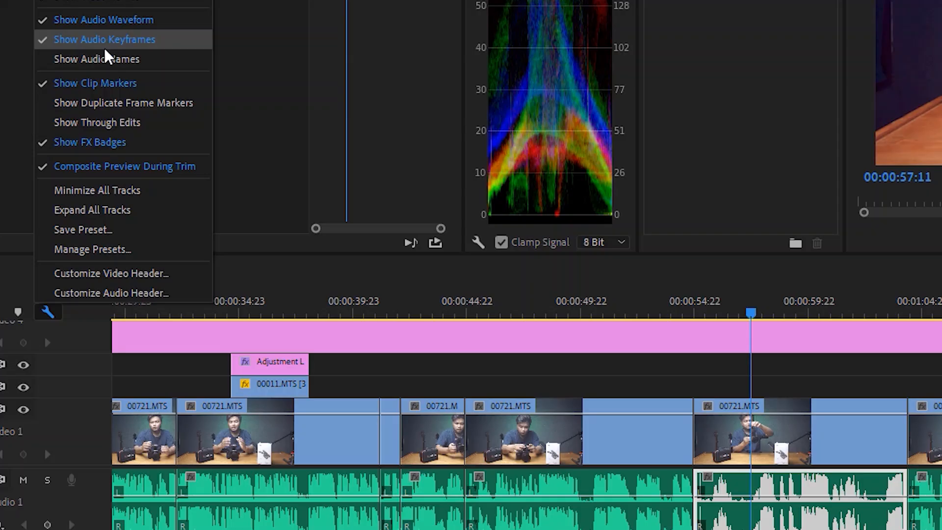
click(116, 23)
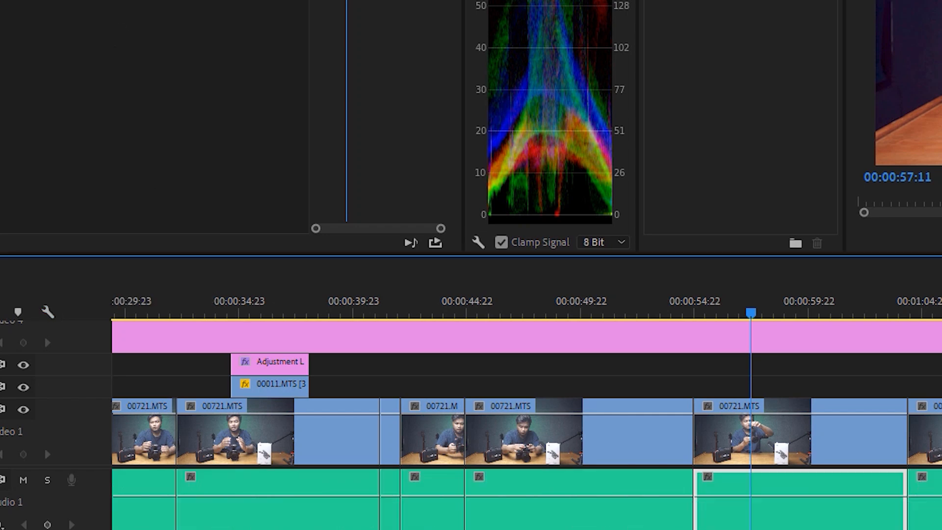
click(44, 313)
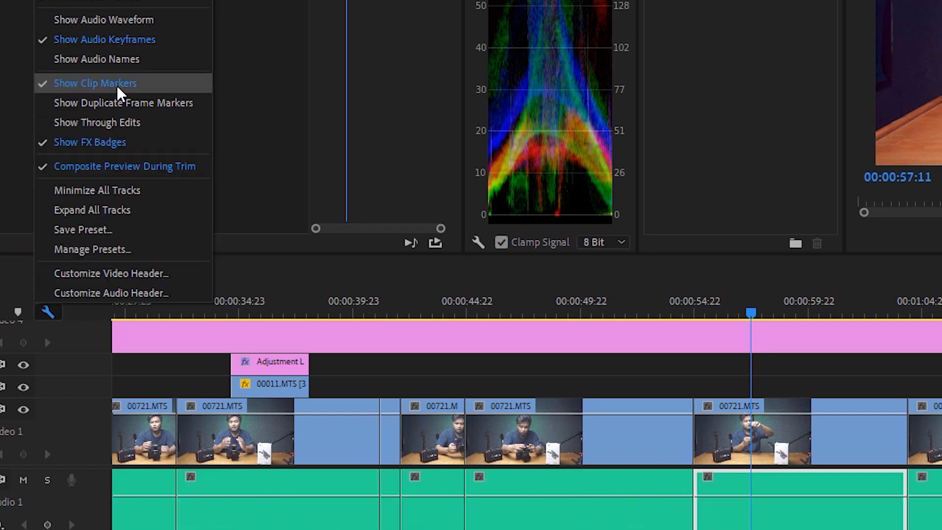
click(111, 22)
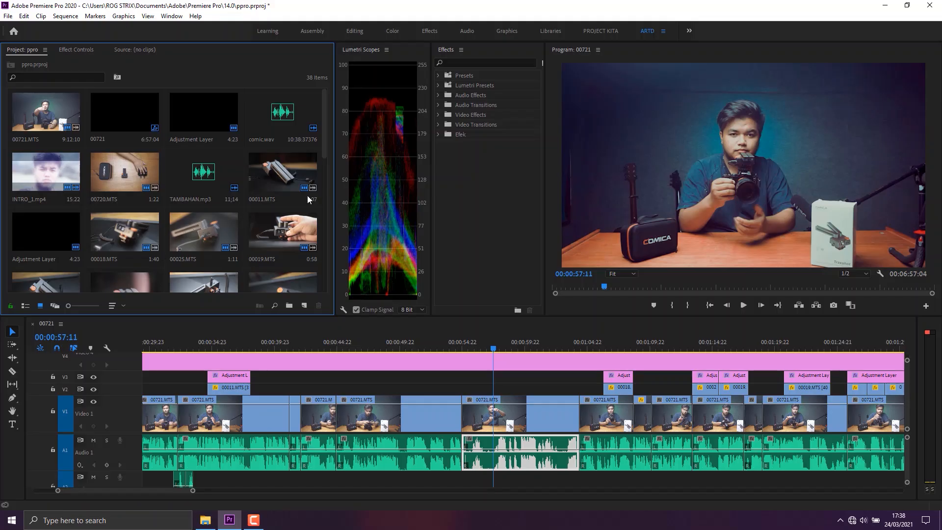
- Dock the Program monitor in the timeline's panel group and switch between the two panels
drag(565, 51, 176, 368)
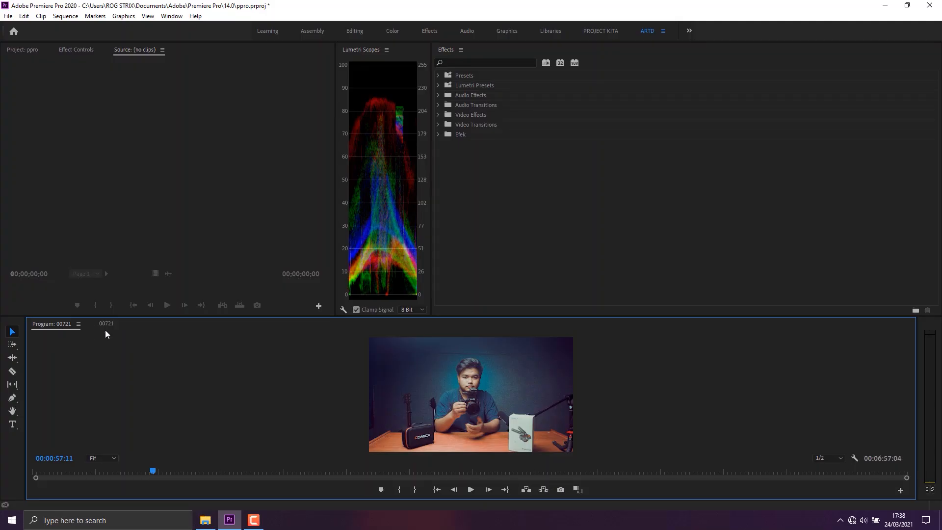
click(109, 324)
click(54, 324)
- Dock the Program monitor as its own panel to the right of Effects and widen it
drag(47, 324, 932, 214)
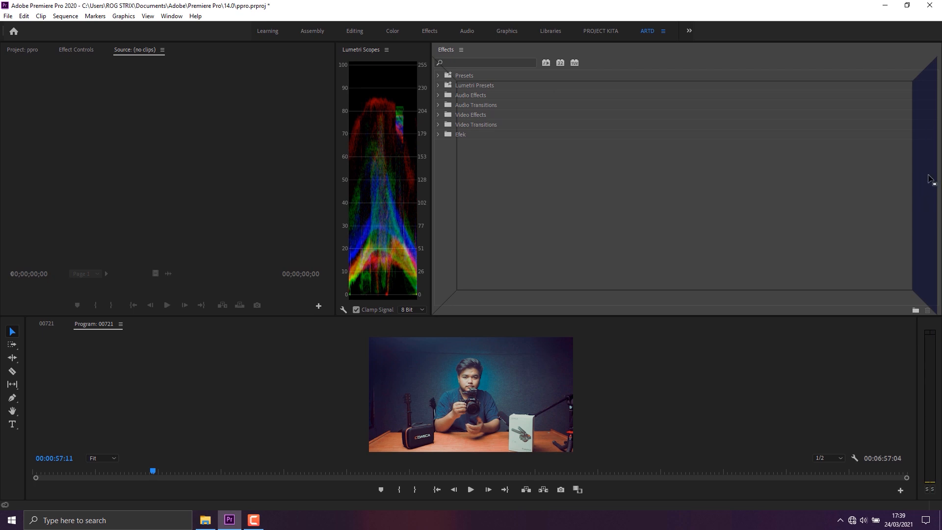
drag(922, 200, 922, 200)
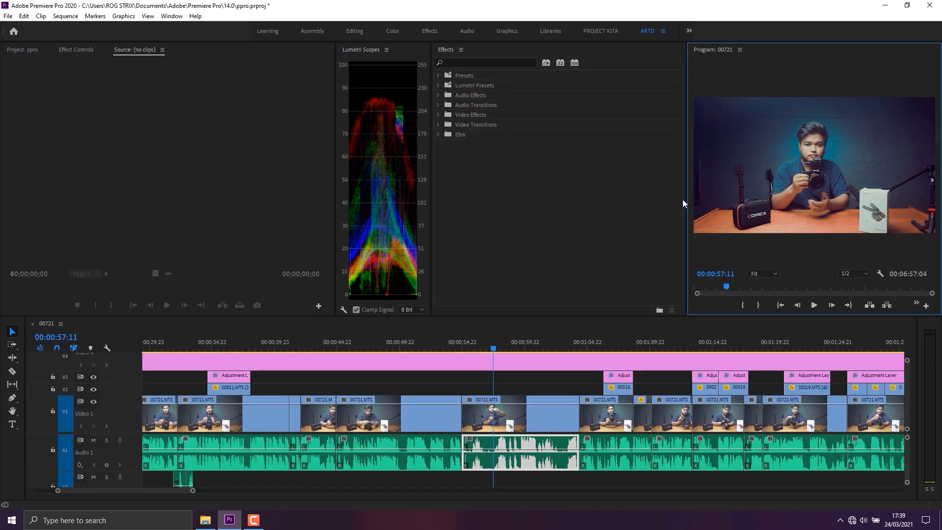
drag(686, 204, 426, 221)
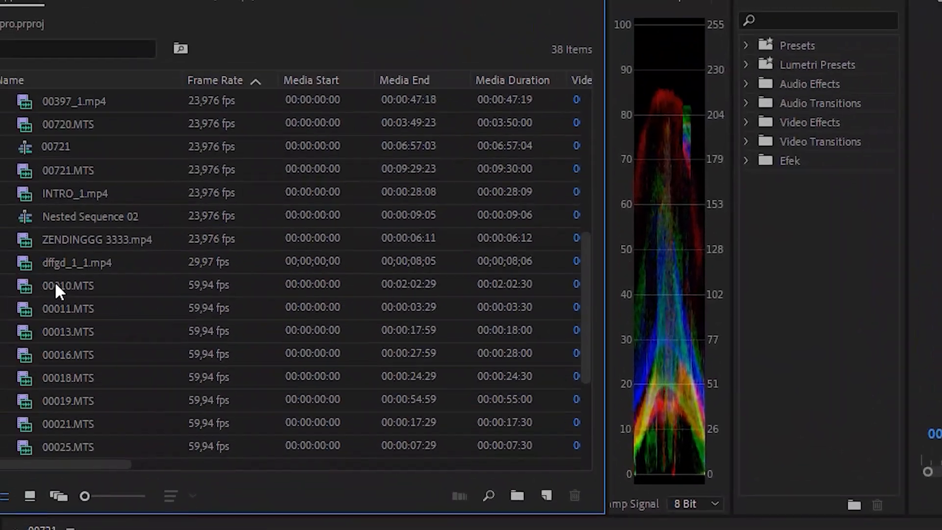
- Preview the clip 00010.MTS in the Source monitor and return to the project bin
double_click(55, 281)
key(Right)
key(Right)
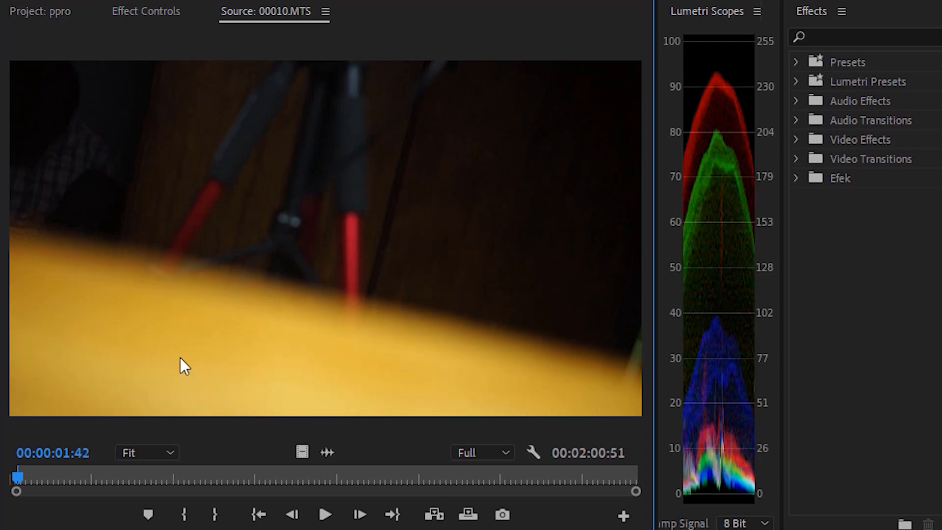
click(44, 17)
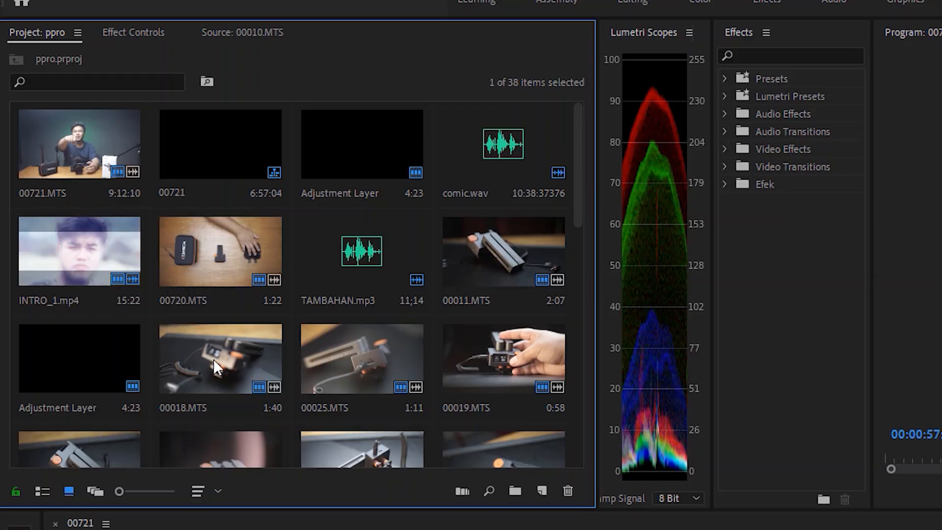
- Compare the project bin's list and icon views and browse the media thumbnails
click(42, 492)
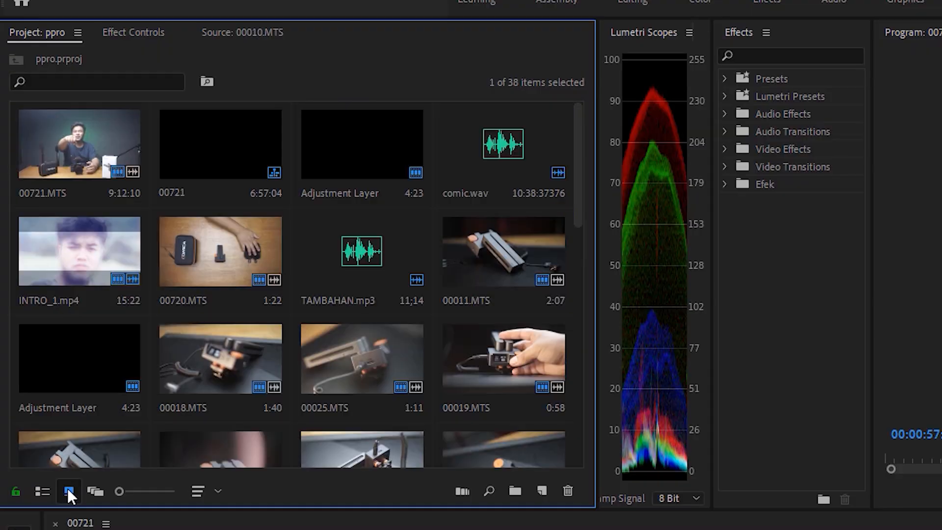
scroll(309, 218, down, 5)
scroll(312, 220, up, 5)
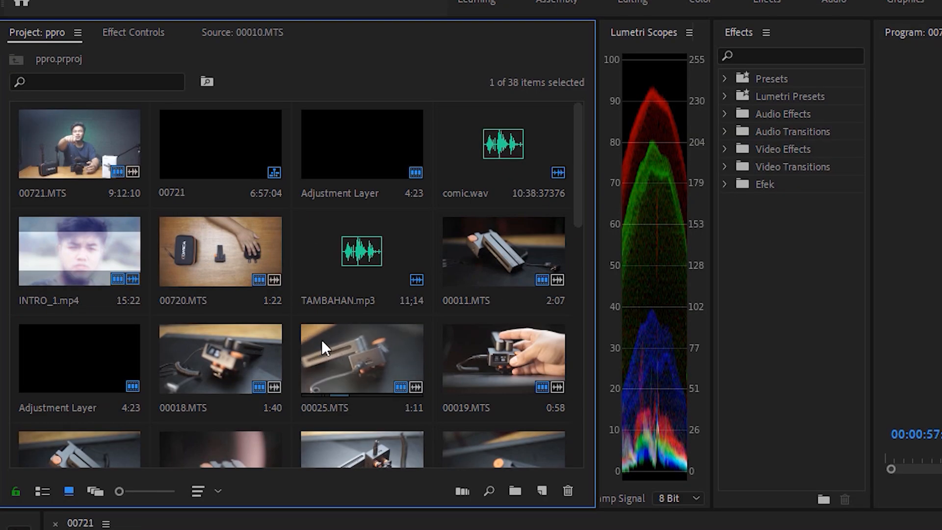
- Filter the project bin by "mp3" and audition several parts of the Cinematic Punch sound effect in the Source monitor
click(95, 84)
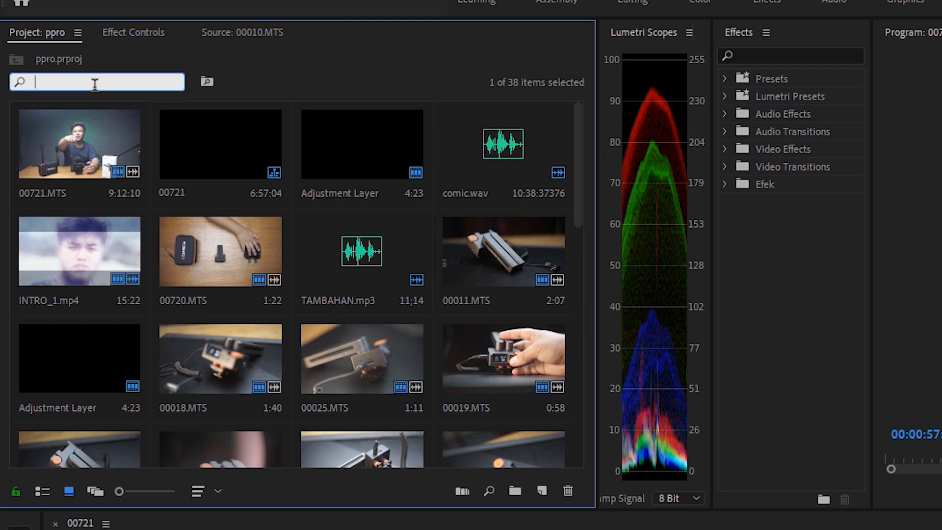
text(mp3)
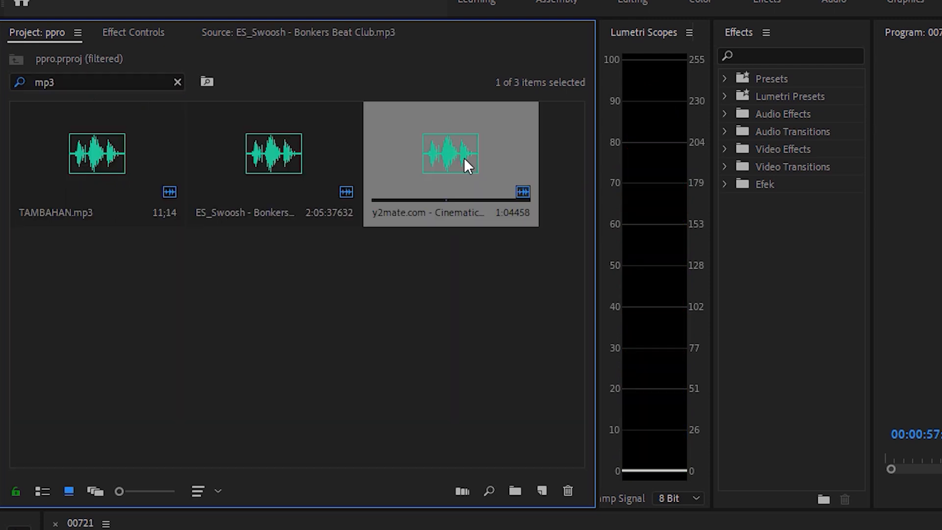
double_click(448, 163)
click(235, 302)
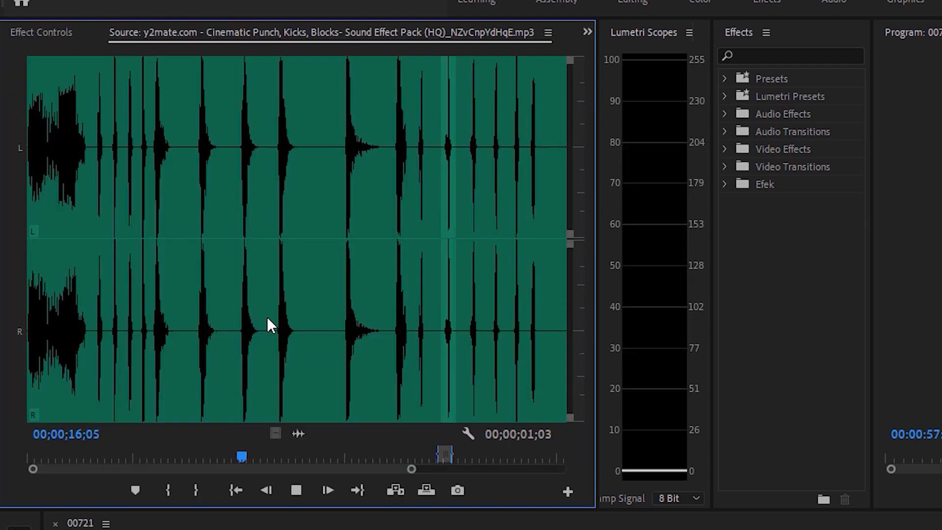
click(274, 332)
click(342, 337)
- Return to the unfiltered project bin and audition TAMBAHAN.mp3 in the Source monitor
click(47, 33)
click(14, 41)
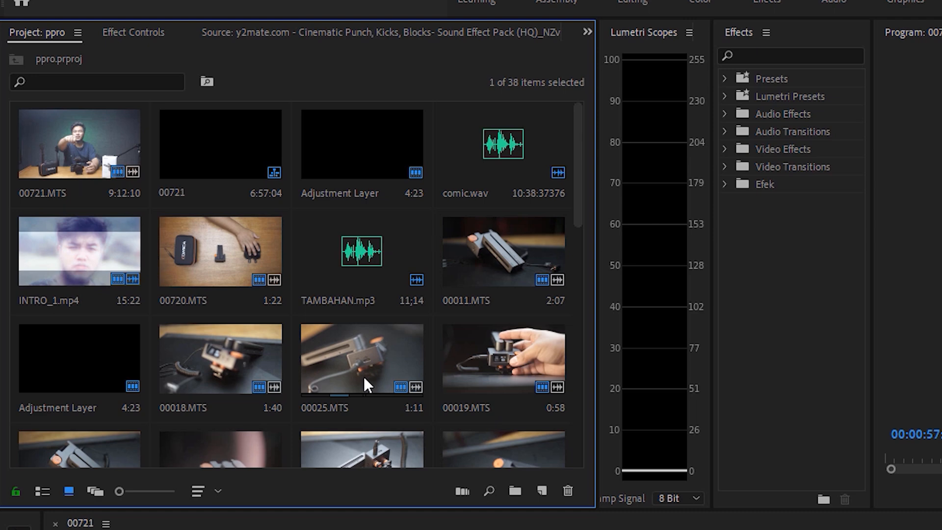
click(350, 268)
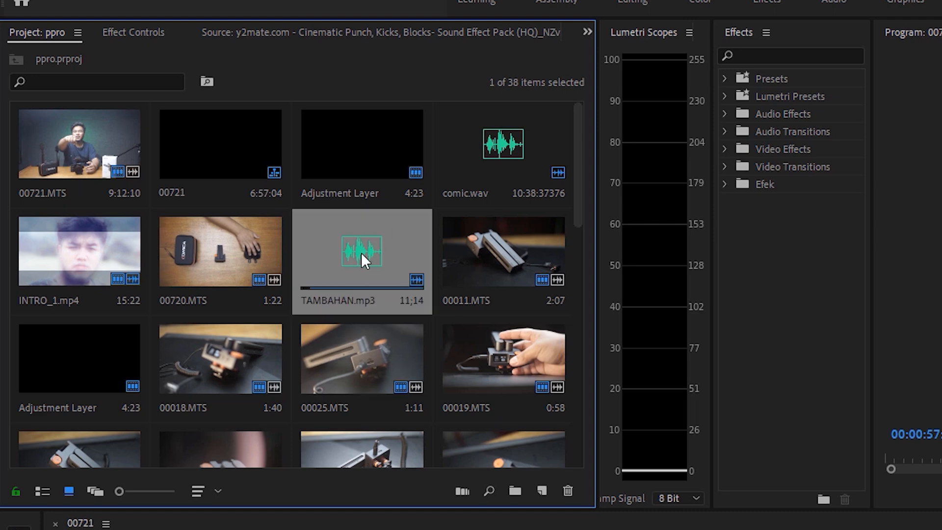
double_click(361, 253)
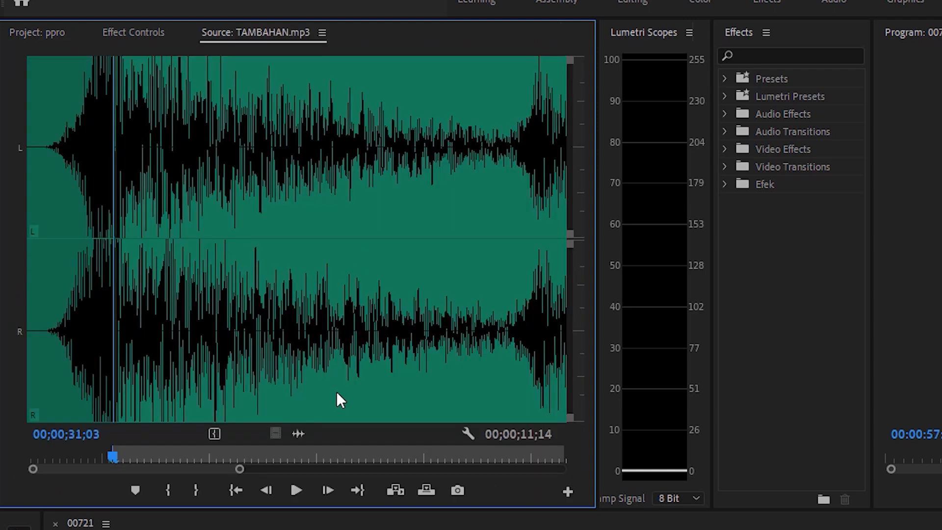
key(space)
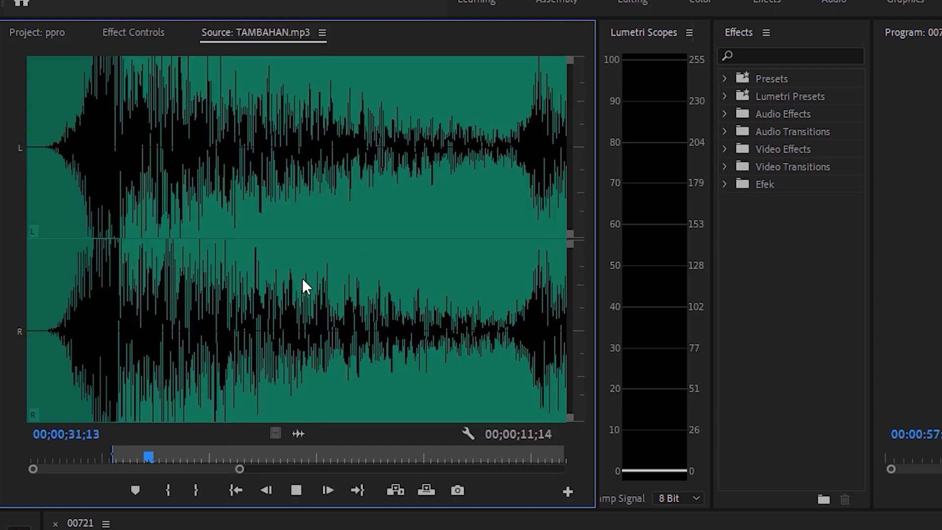
click(66, 253)
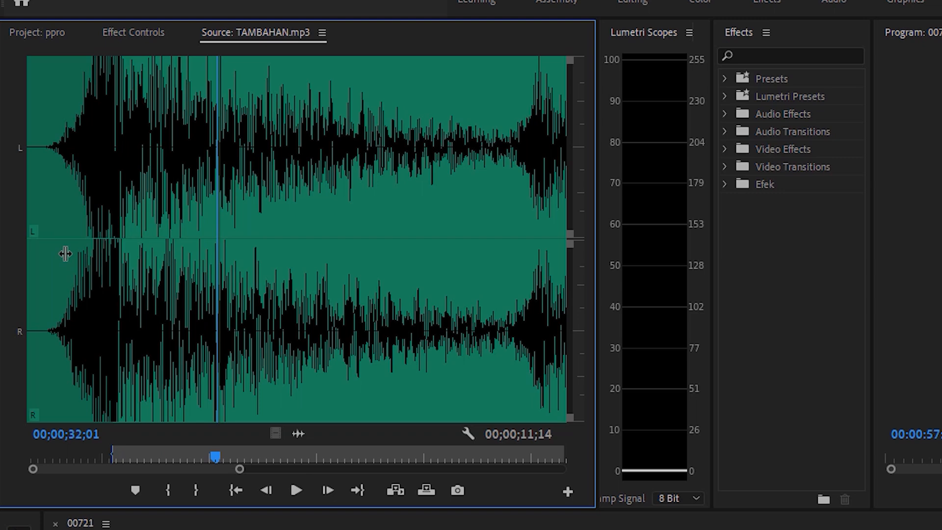
- Look through the Effect Controls and Source panels for TAMBAHAN.mp3 and return to the Project panel
click(38, 35)
click(123, 34)
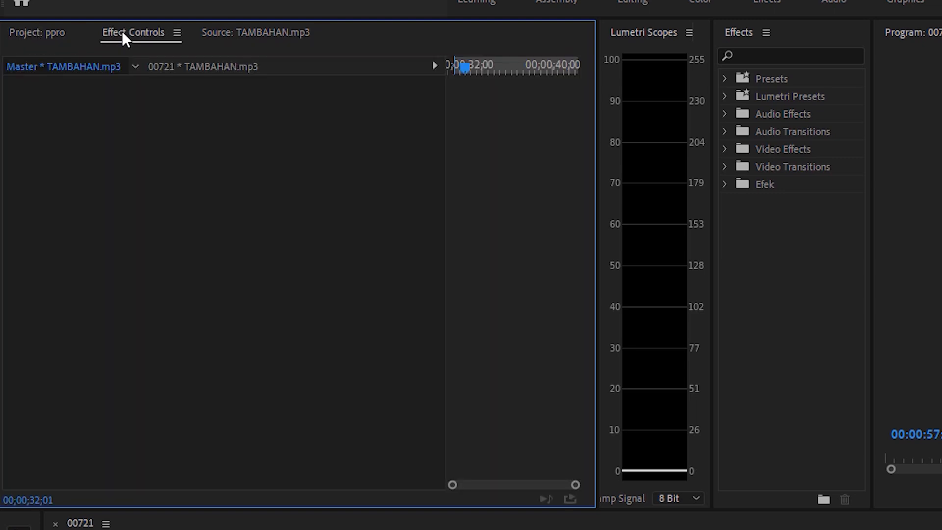
click(265, 38)
click(59, 34)
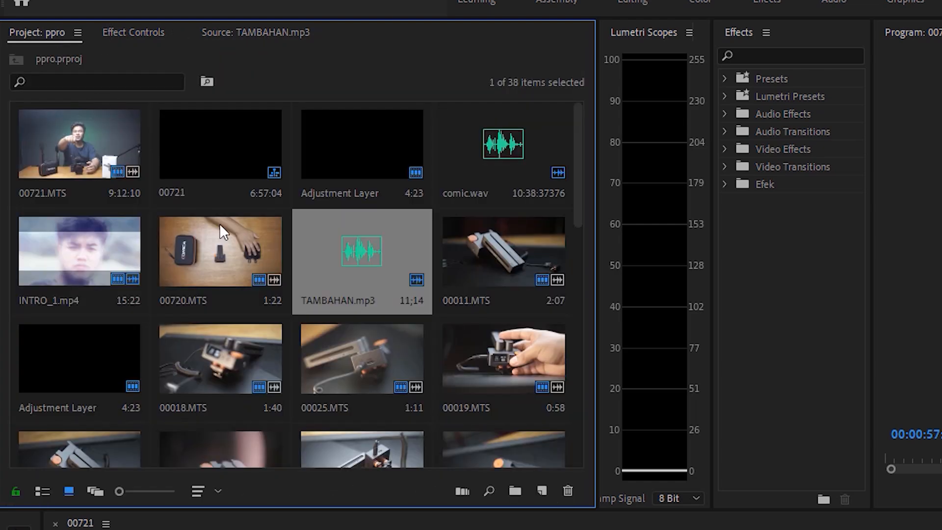
- Filter the project bin by "mp3" and open the Cinematic Punch sound effect in the Source monitor, narrowing that panel group
click(119, 79)
text(mp3)
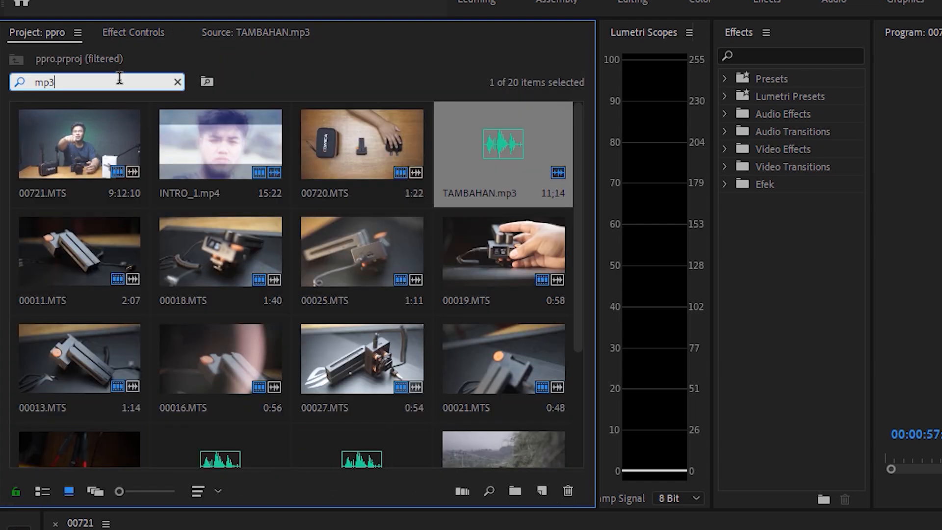
drag(597, 193, 549, 216)
double_click(437, 154)
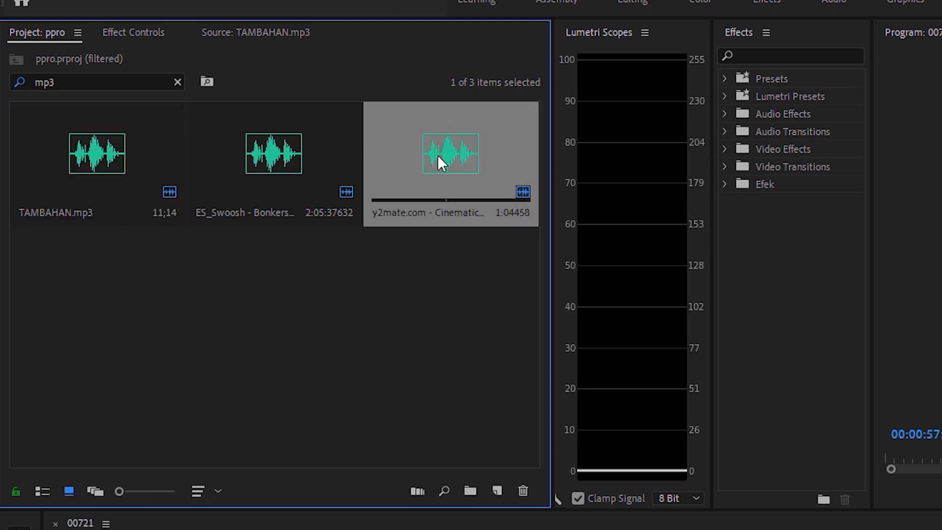
drag(552, 210, 485, 211)
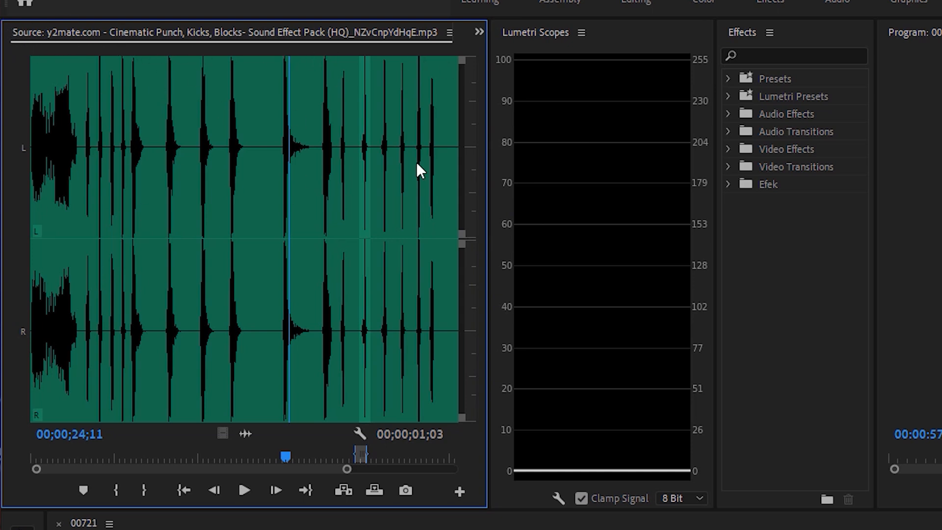
- Widen the Source monitor's panel group and look through the list of available workspace panels
drag(489, 215, 520, 257)
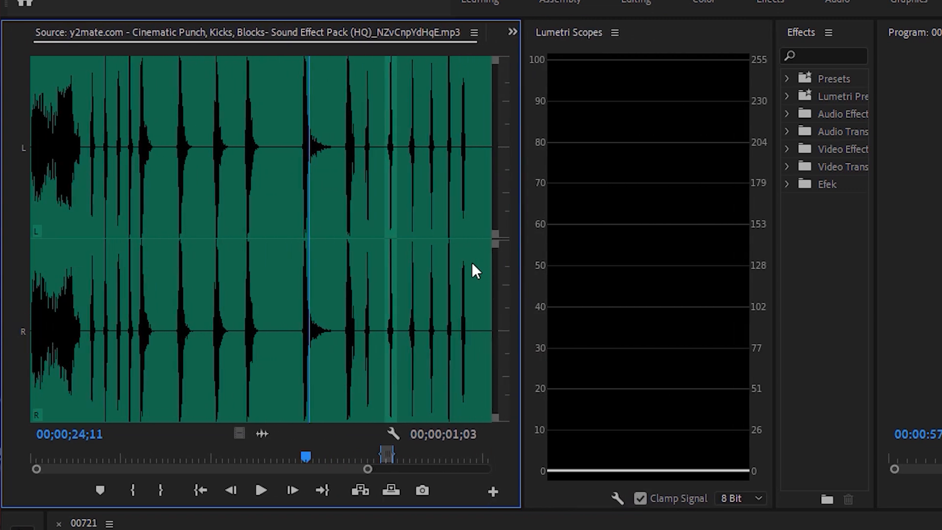
click(384, 2)
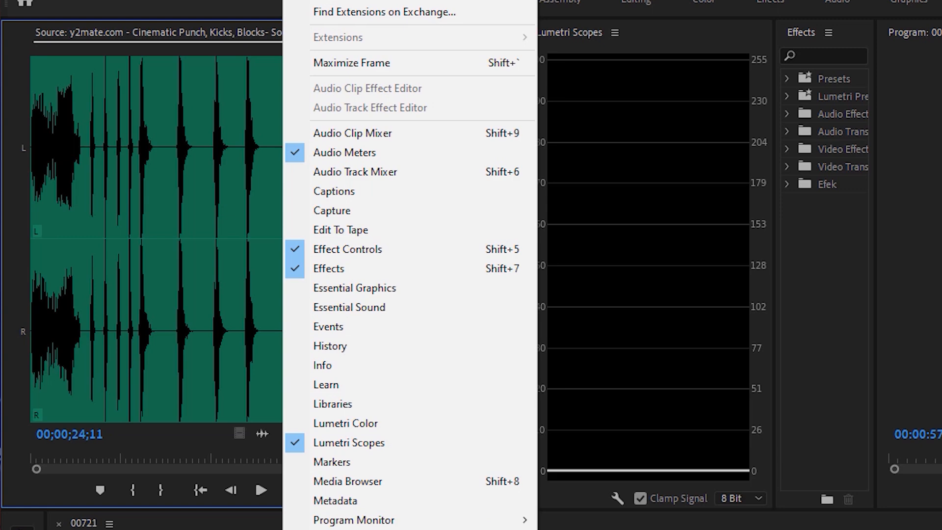
click(150, 195)
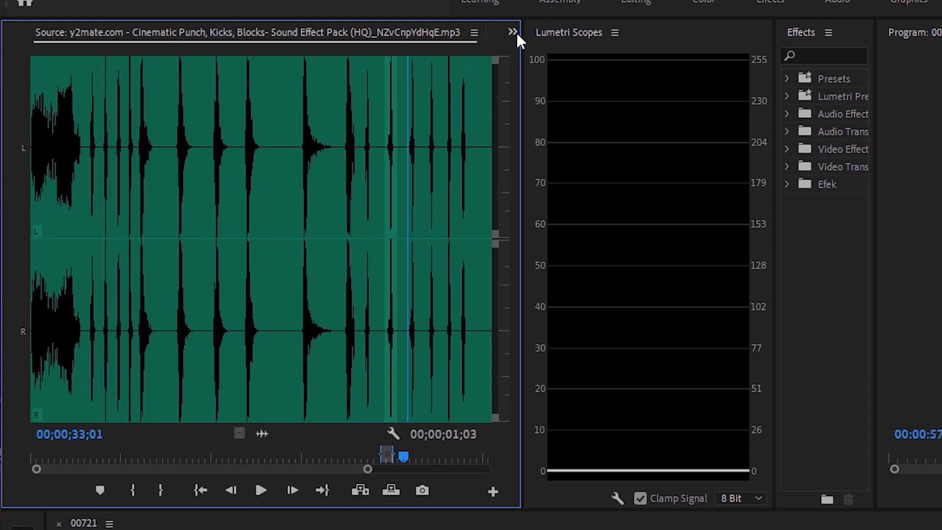
- Return to the Project panel and clear the "mp3" filter from the project bin
click(513, 32)
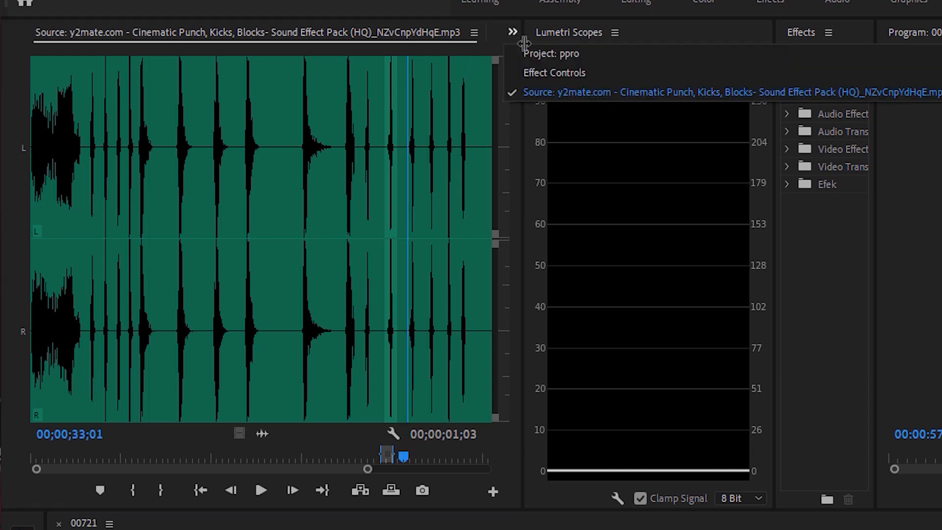
click(550, 58)
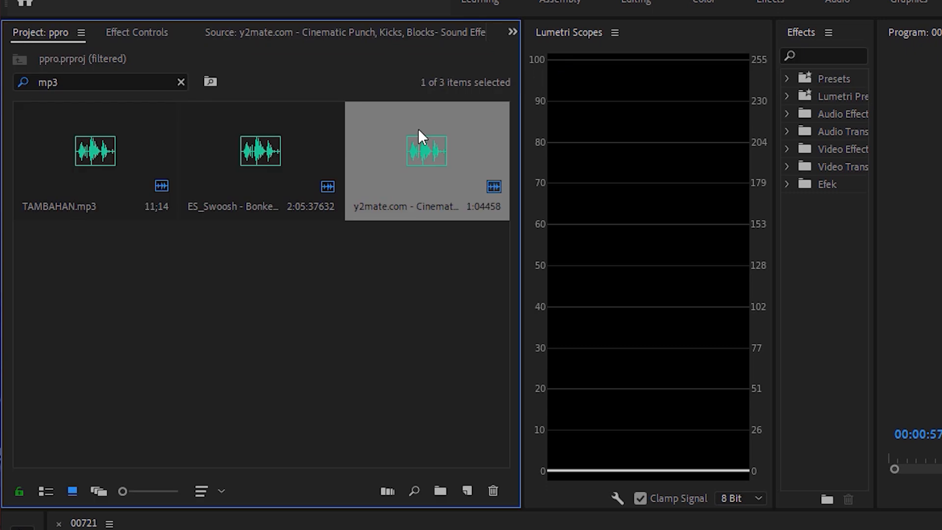
click(181, 82)
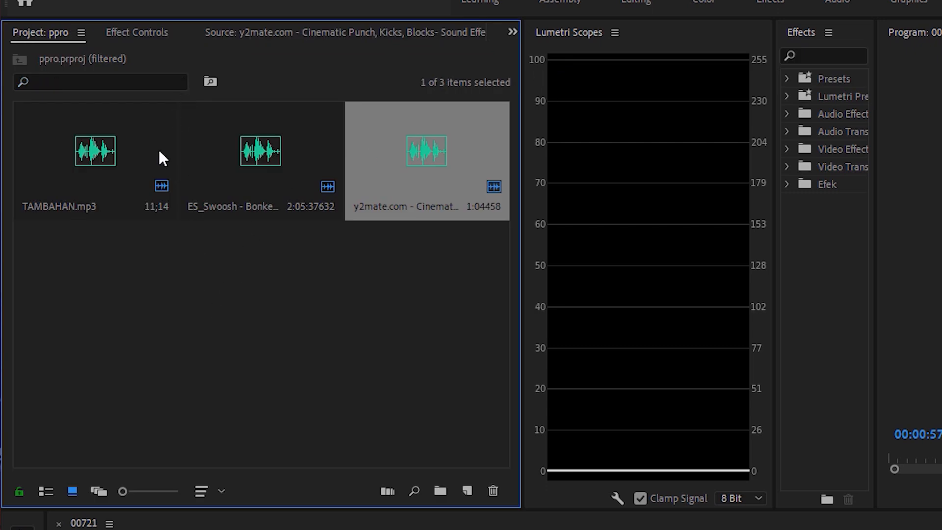